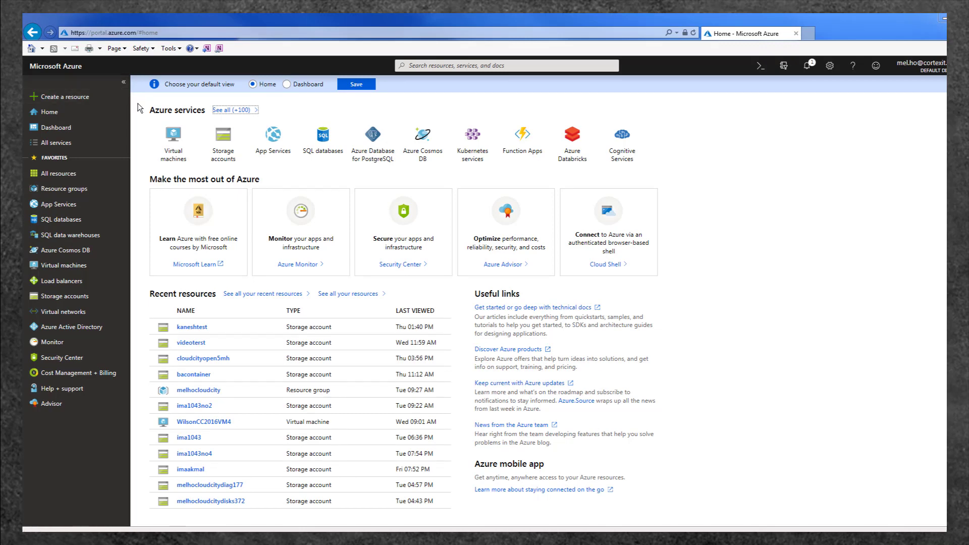
# Start a new Azure storage account from Create a resource, under Popular.
pyautogui.click(69, 99)
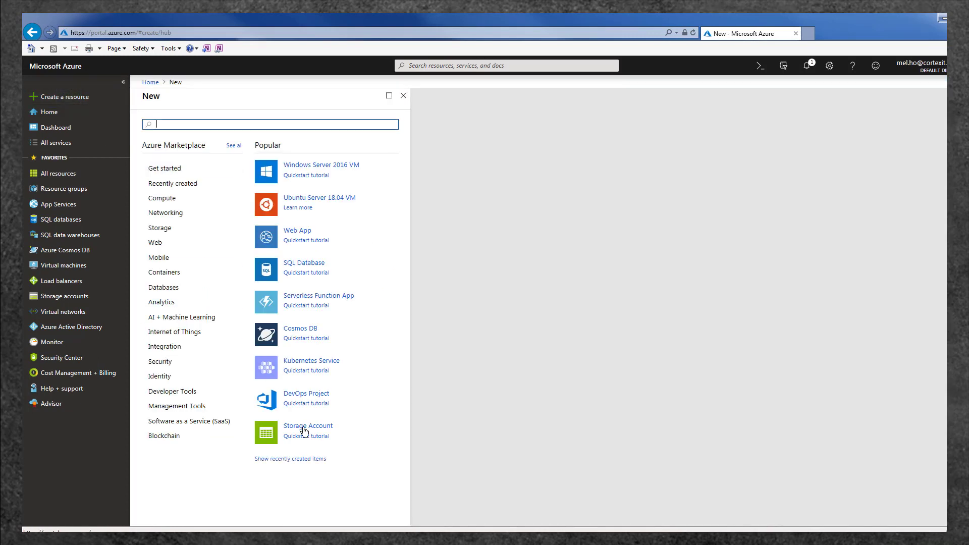
pyautogui.click(304, 430)
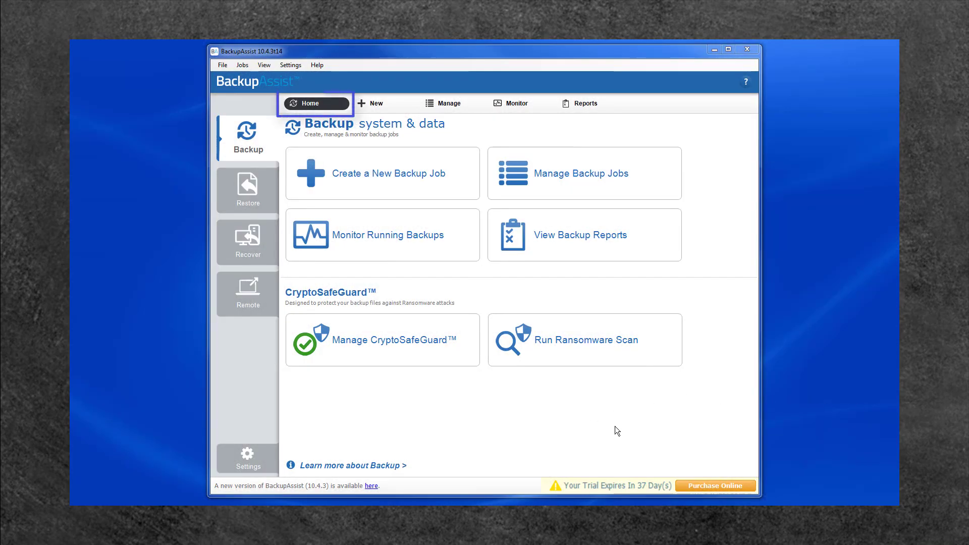
# Create a new Cloud Backup job with Local Disk (C:) selected, and advance to the destination step.
pyautogui.click(326, 190)
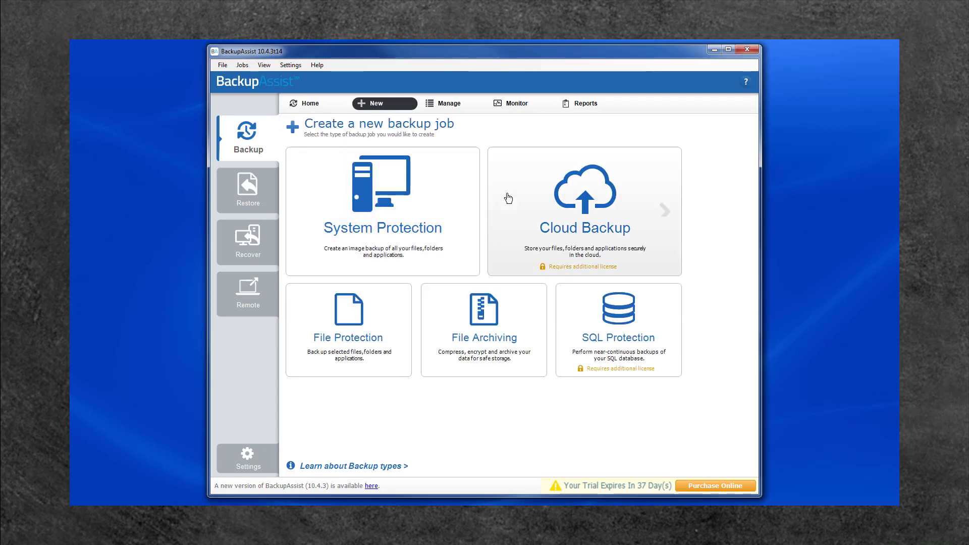
pyautogui.click(508, 198)
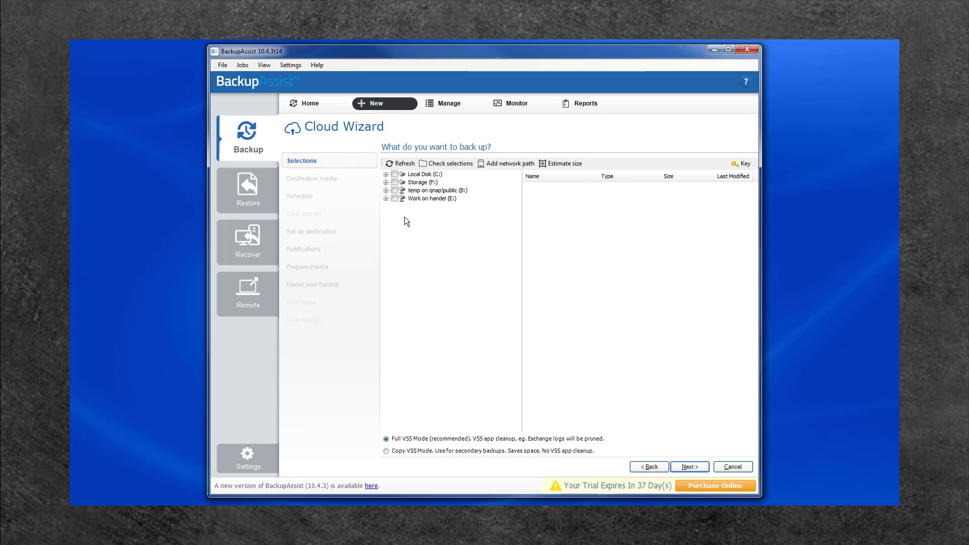
pyautogui.click(395, 175)
pyautogui.click(684, 466)
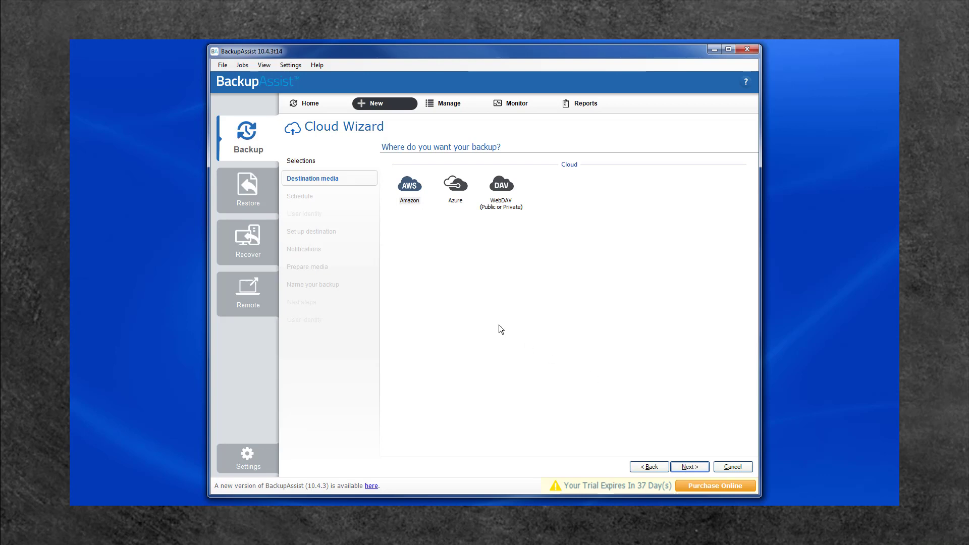
# Choose Azure as the destination and the Basic Monday–Friday schedule over Grandfather-father-son.
pyautogui.click(455, 188)
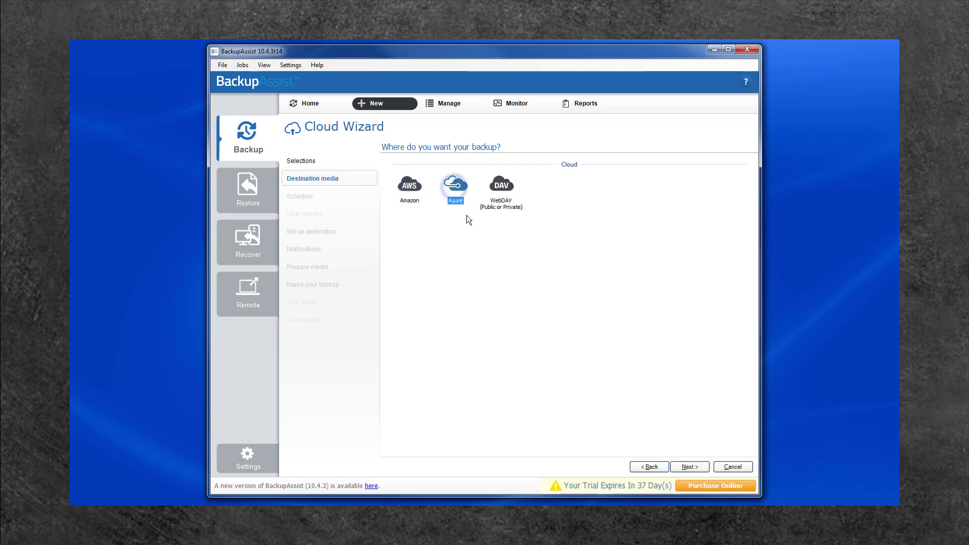
pyautogui.click(684, 466)
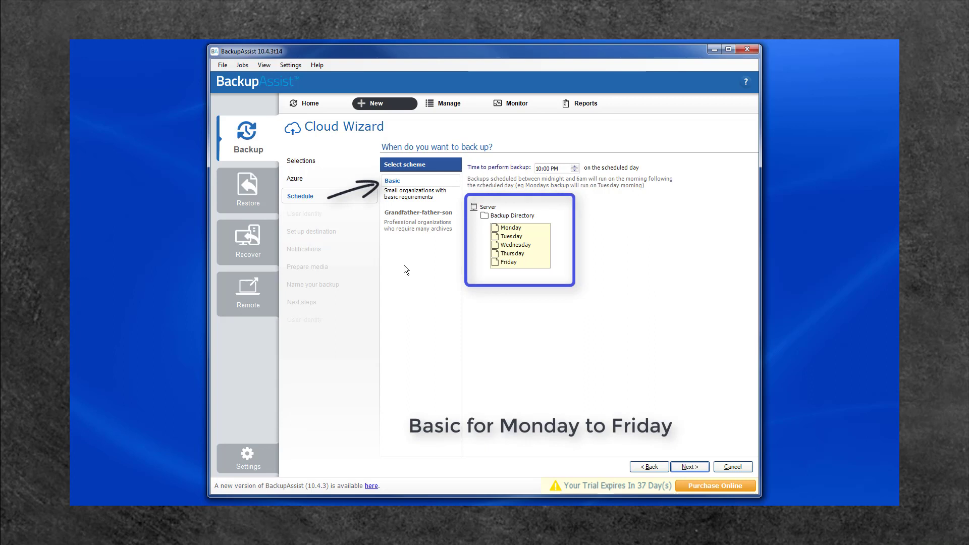
pyautogui.click(409, 220)
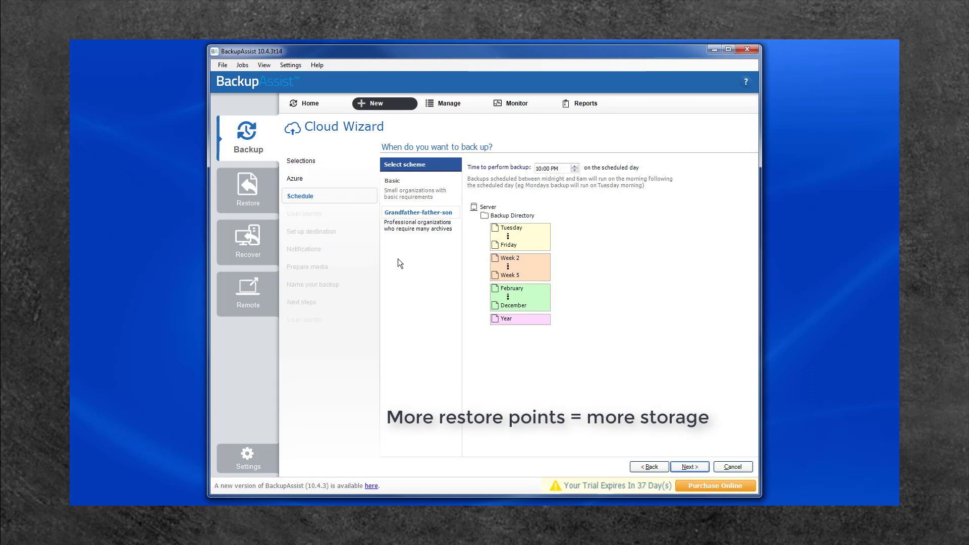
pyautogui.click(397, 183)
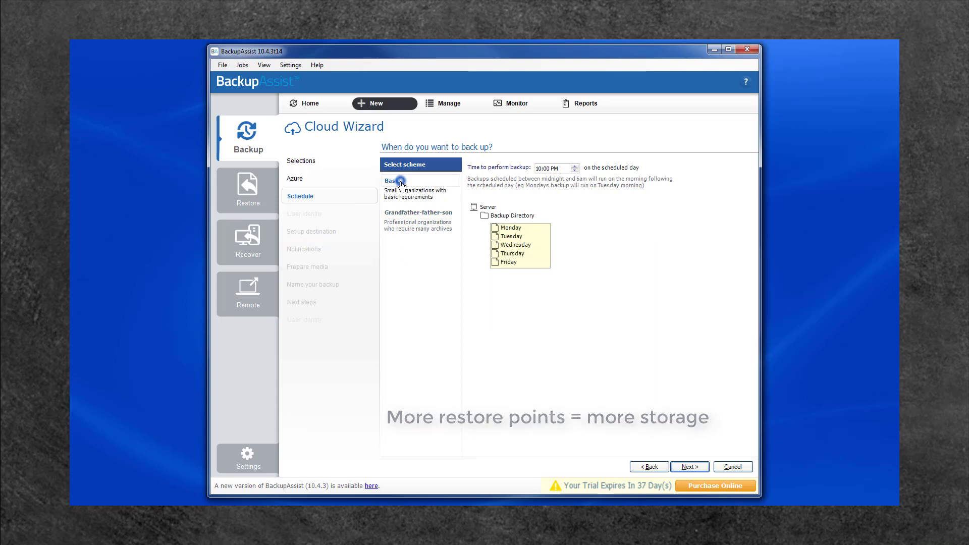
pyautogui.click(691, 466)
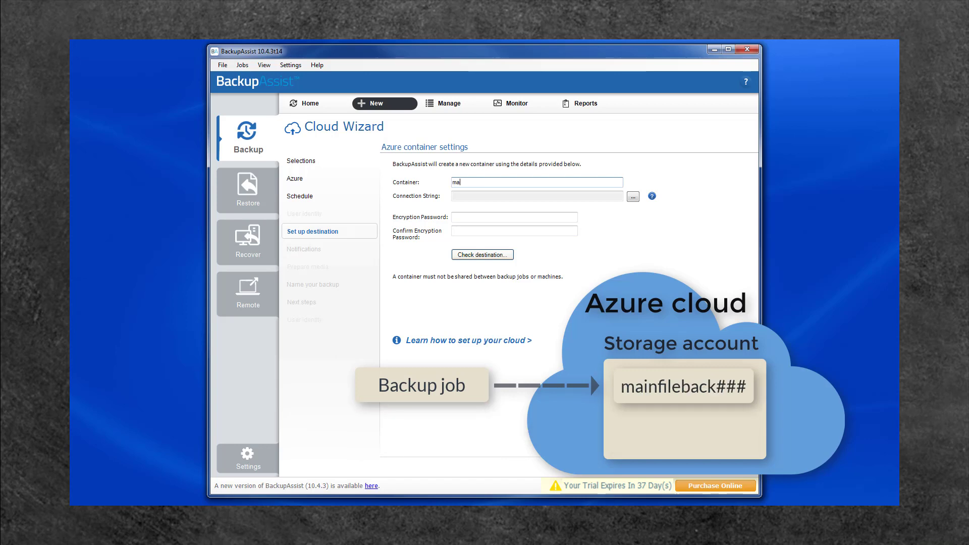
# Complete the container name 'mainfileback001', leaving the connection string box empty for now.
pyautogui.write('ainfileback001')
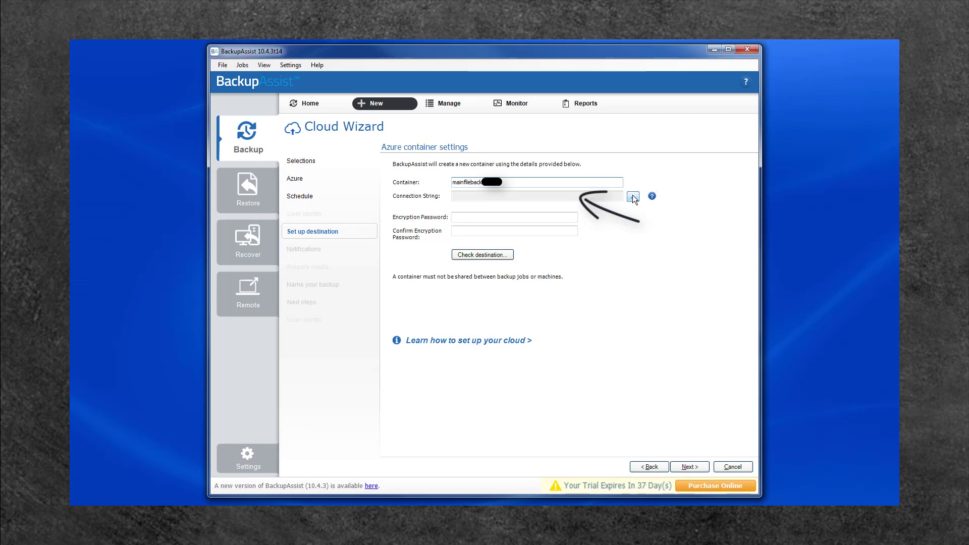
pyautogui.click(633, 197)
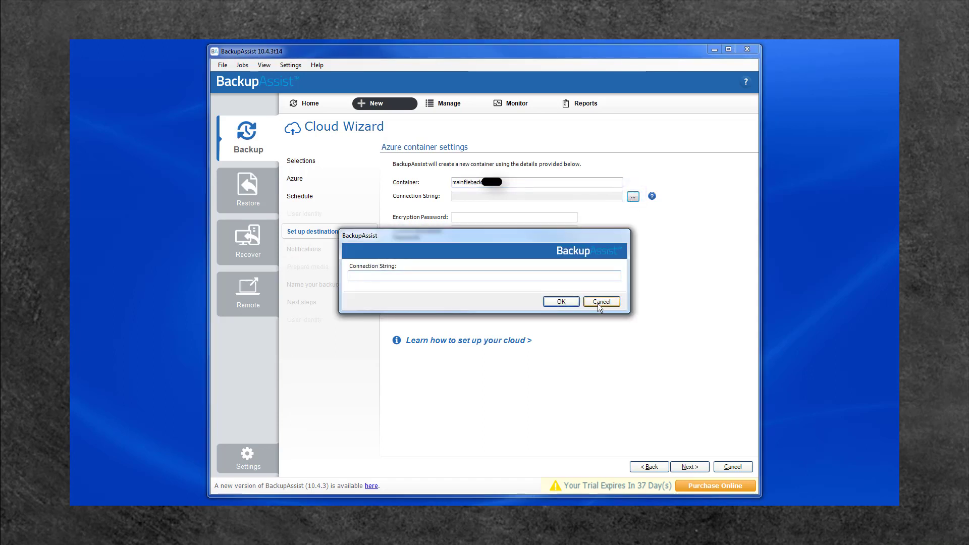
pyautogui.click(597, 304)
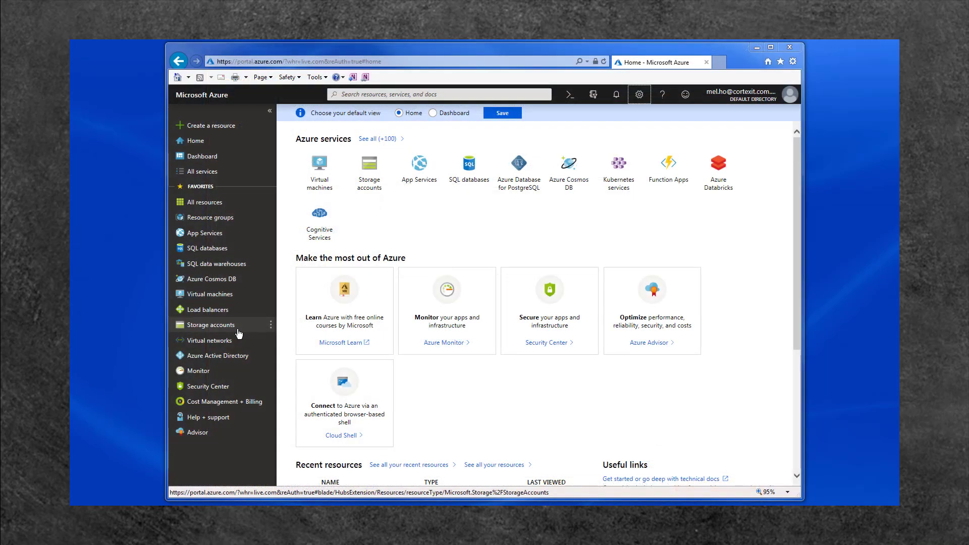
# Copy key1's connection string from the bacontainer storage account's Access keys.
pyautogui.click(238, 333)
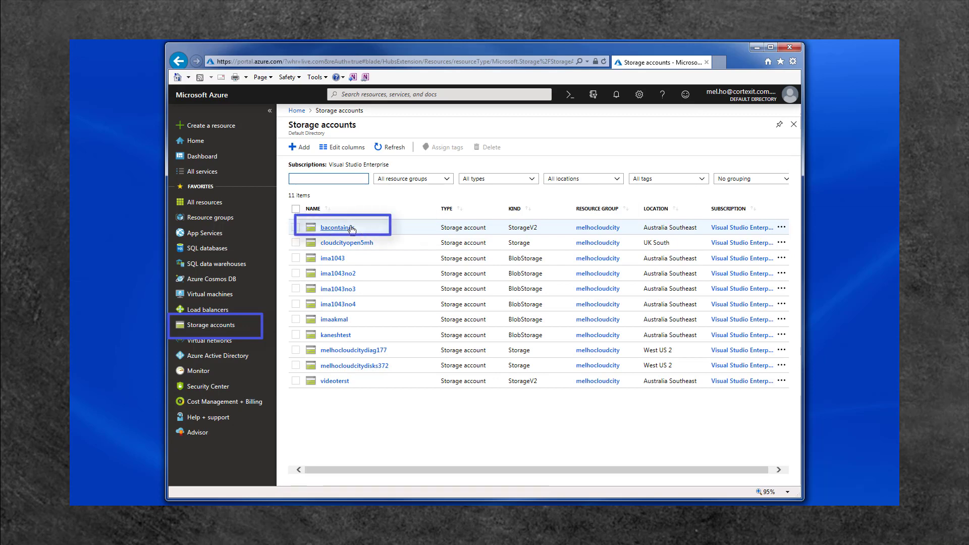
pyautogui.click(336, 228)
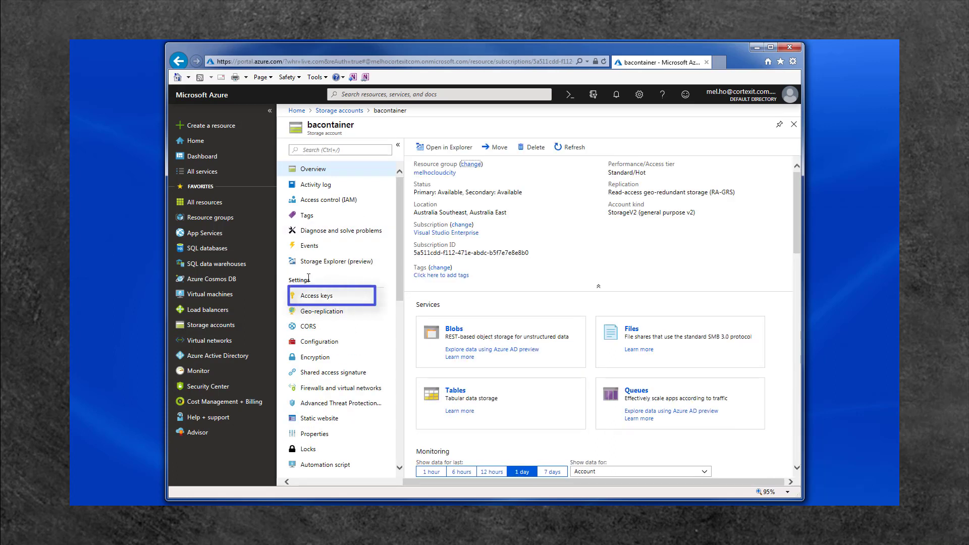
pyautogui.click(330, 300)
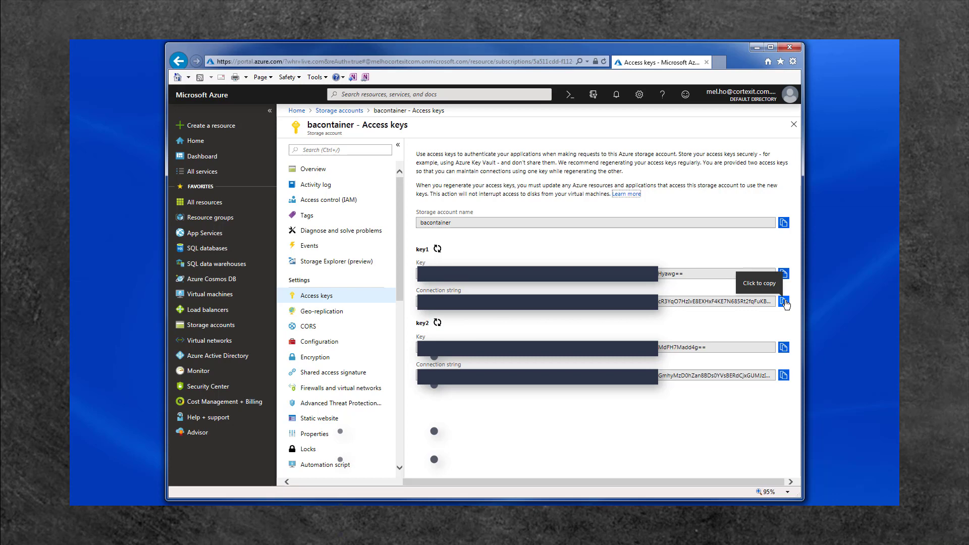
pyautogui.click(784, 302)
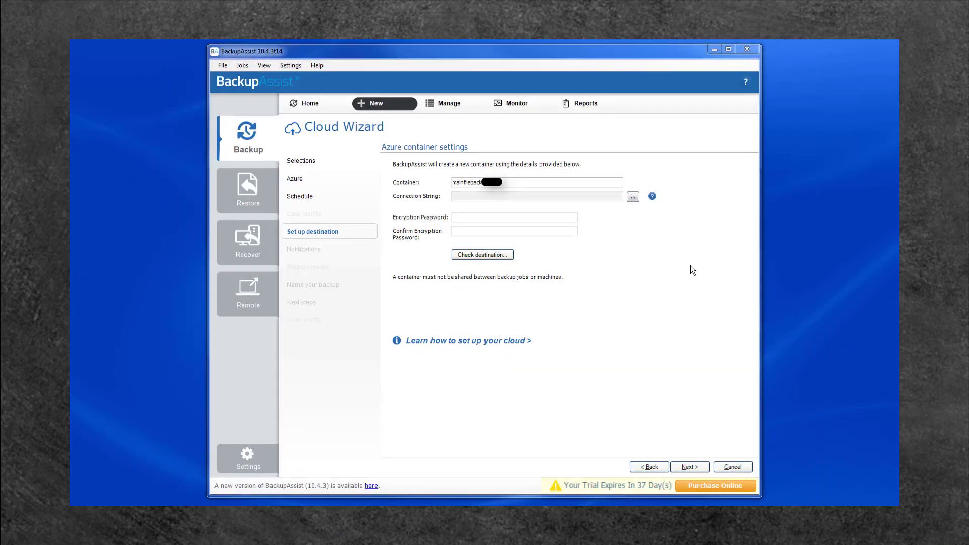
# Paste the copied Azure connection string into the Connection String box and confirm it.
pyautogui.click(635, 196)
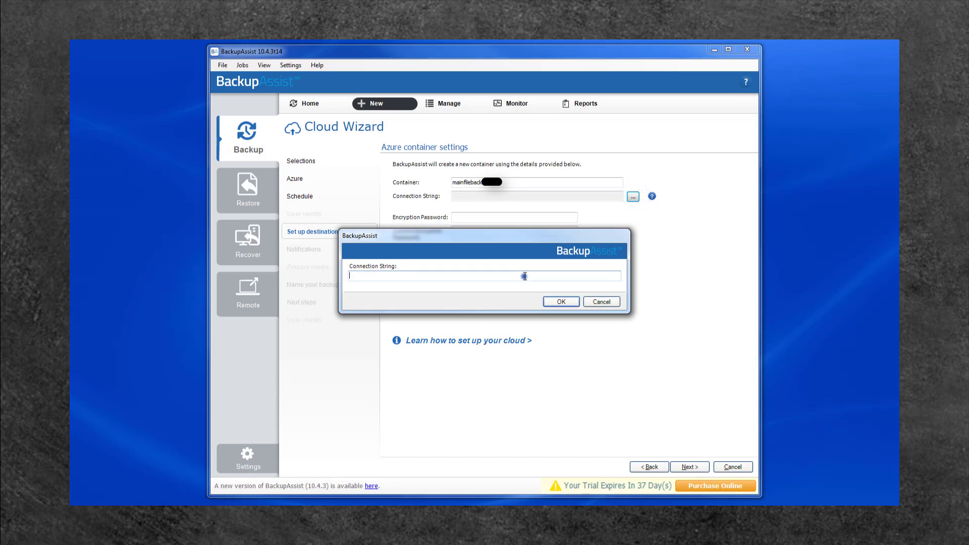
pyautogui.click(525, 276)
pyautogui.hotkey('ctrl', 'v')
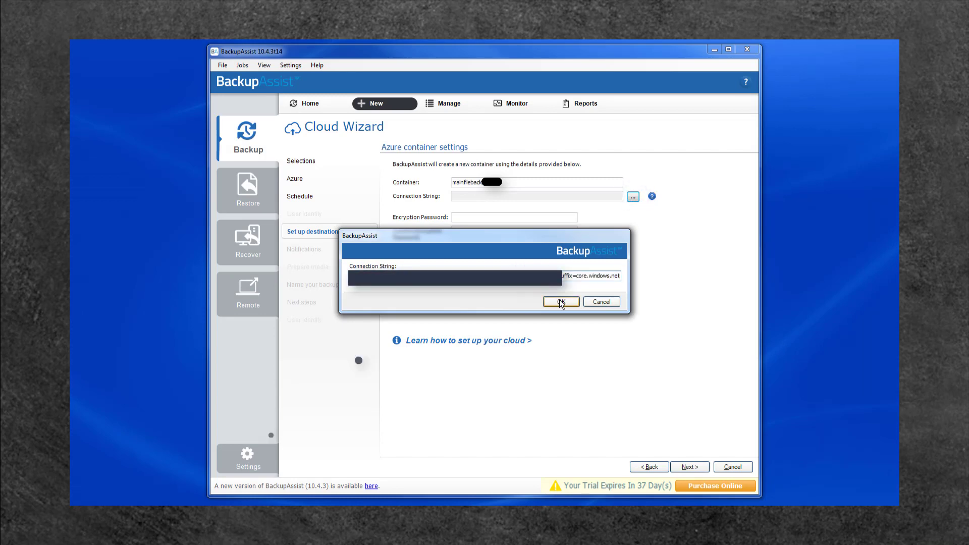
pyautogui.click(560, 301)
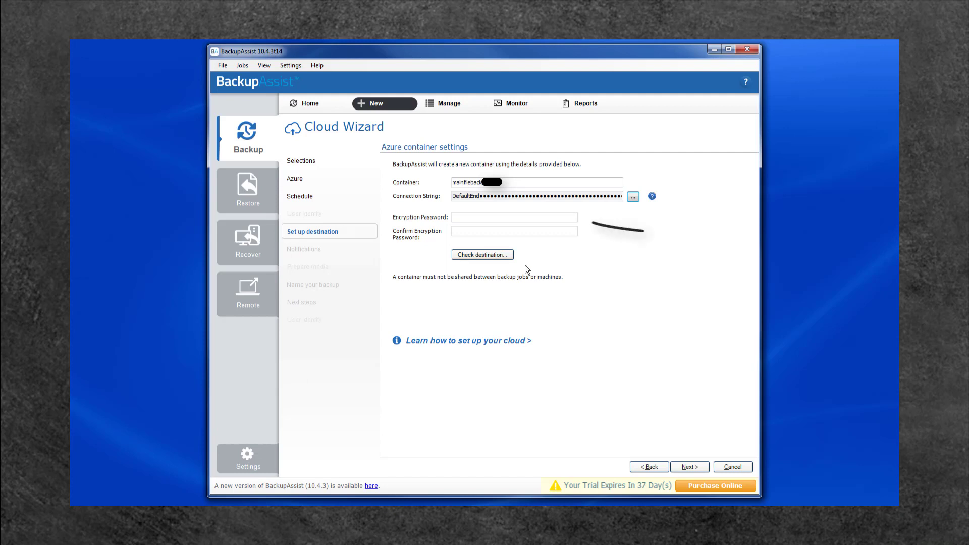
# Enter and confirm the encryption password, then run Check destination.
pyautogui.click(467, 218)
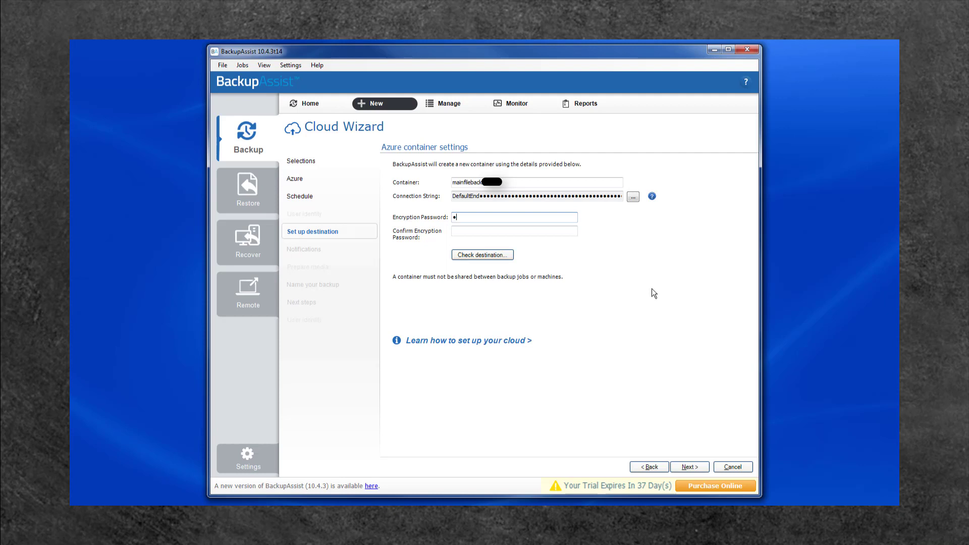
pyautogui.write('•••••••')
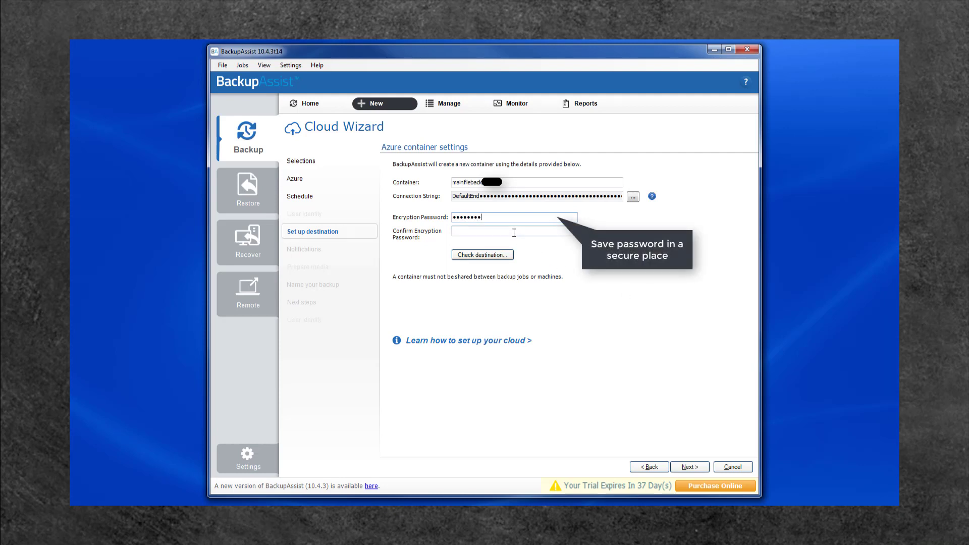
pyautogui.click(514, 232)
pyautogui.write('•••••••')
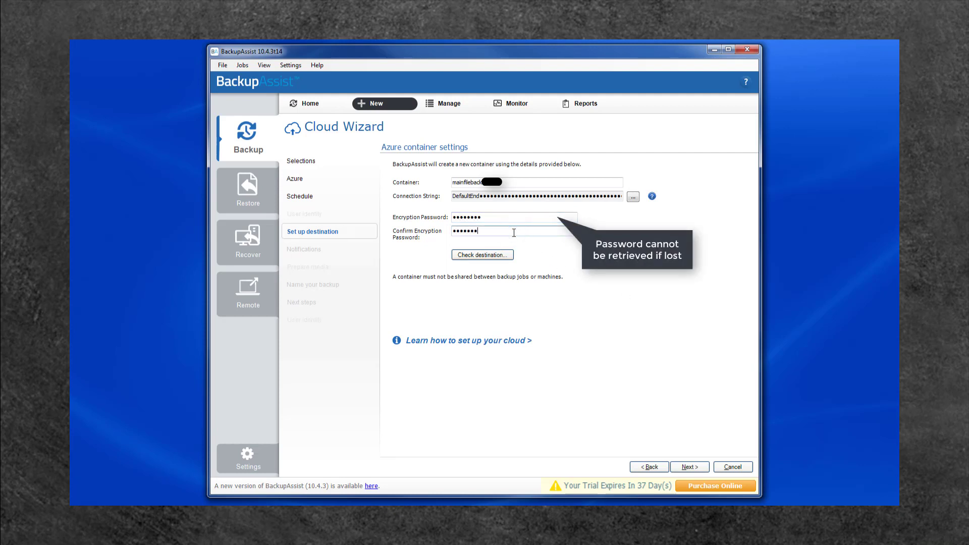
pyautogui.write('•')
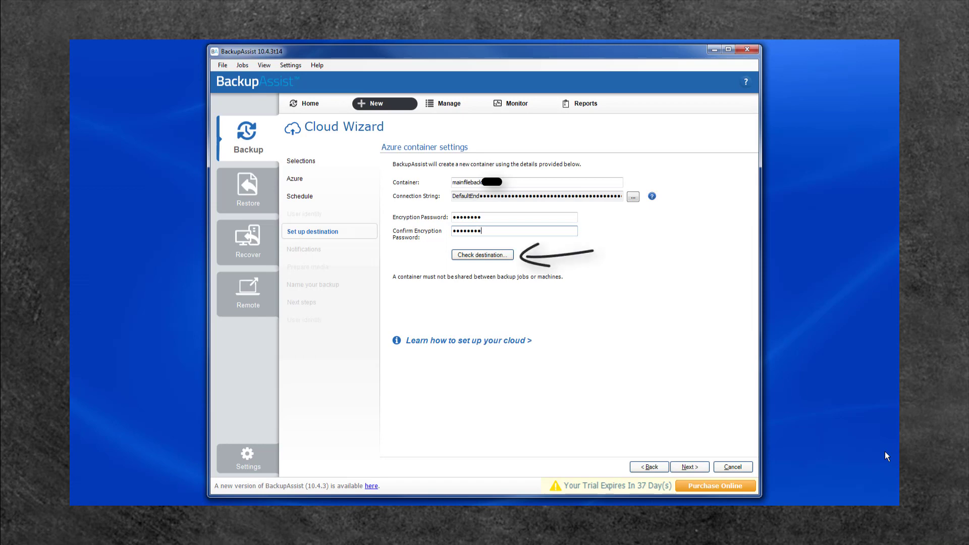
pyautogui.click(480, 256)
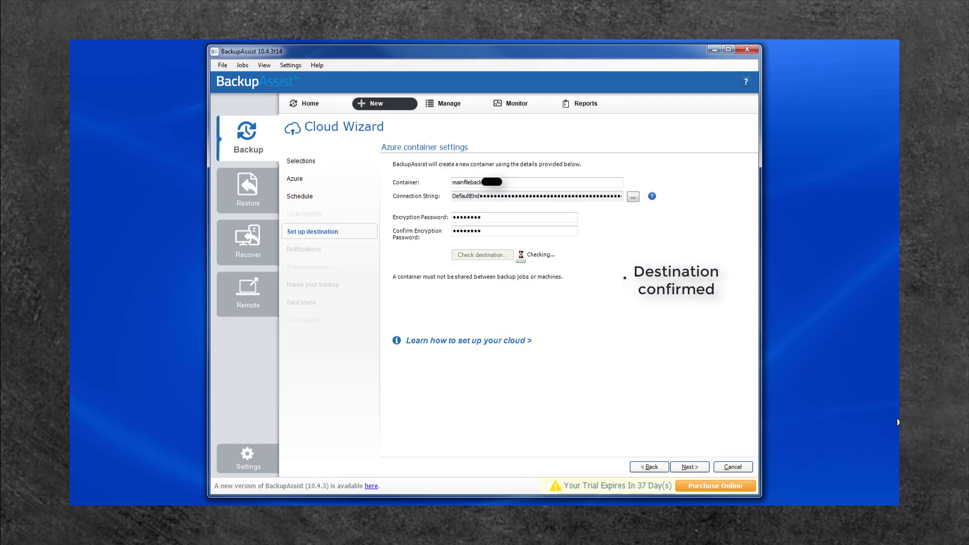
# Enable email report notifications and enter the recipient's e-mail address.
pyautogui.click(689, 467)
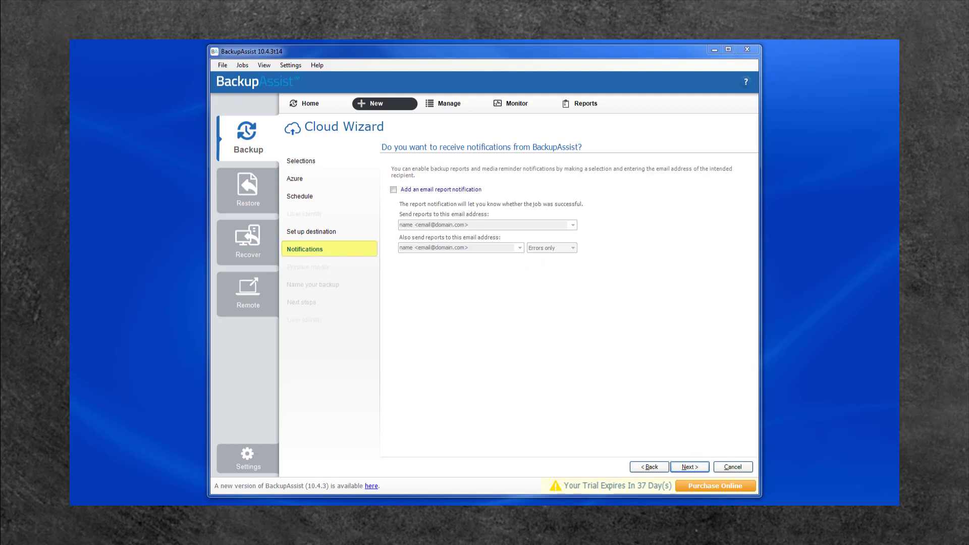
pyautogui.click(394, 189)
pyautogui.click(422, 222)
# Rename the backup job to 'mainfileserver' and reach the Next steps page.
pyautogui.click(682, 467)
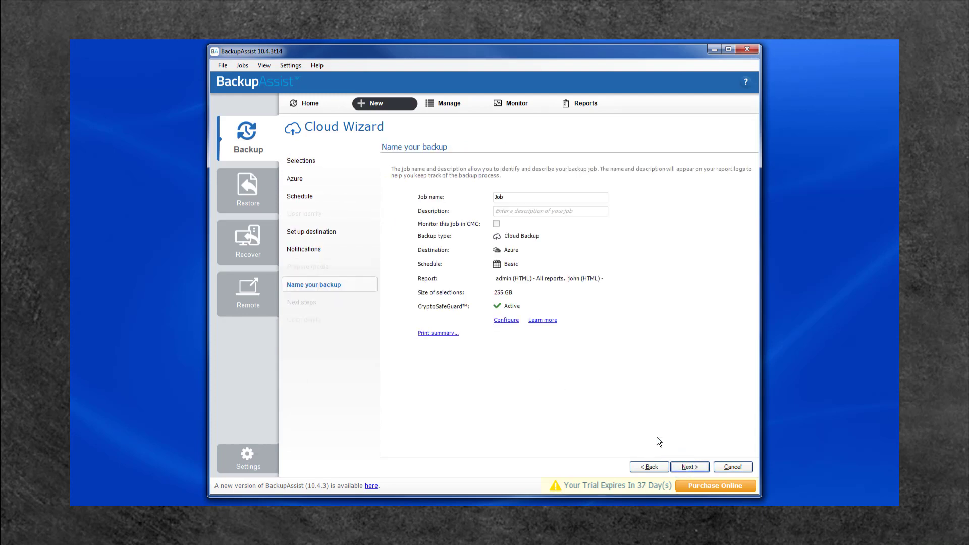
pyautogui.doubleClick(503, 197)
pyautogui.write('mainfileserver')
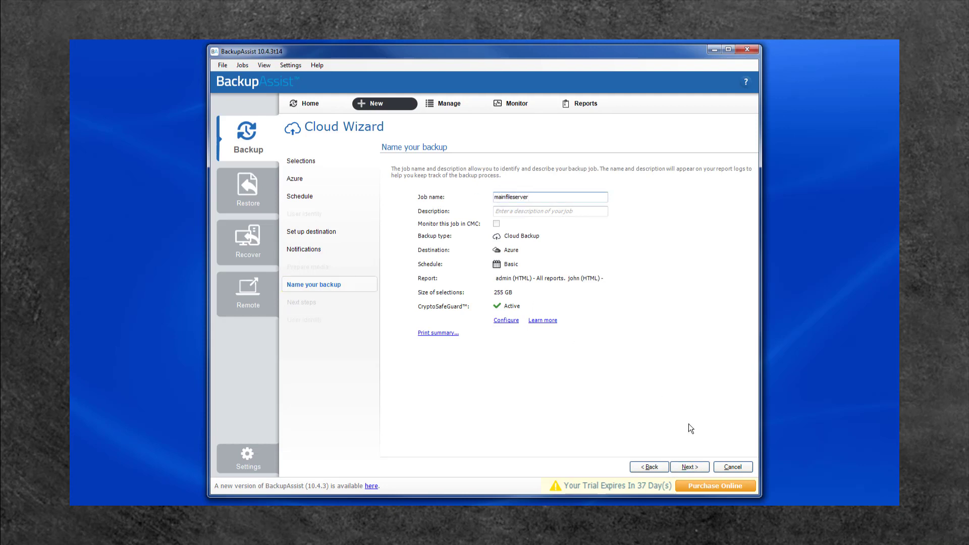
pyautogui.click(689, 466)
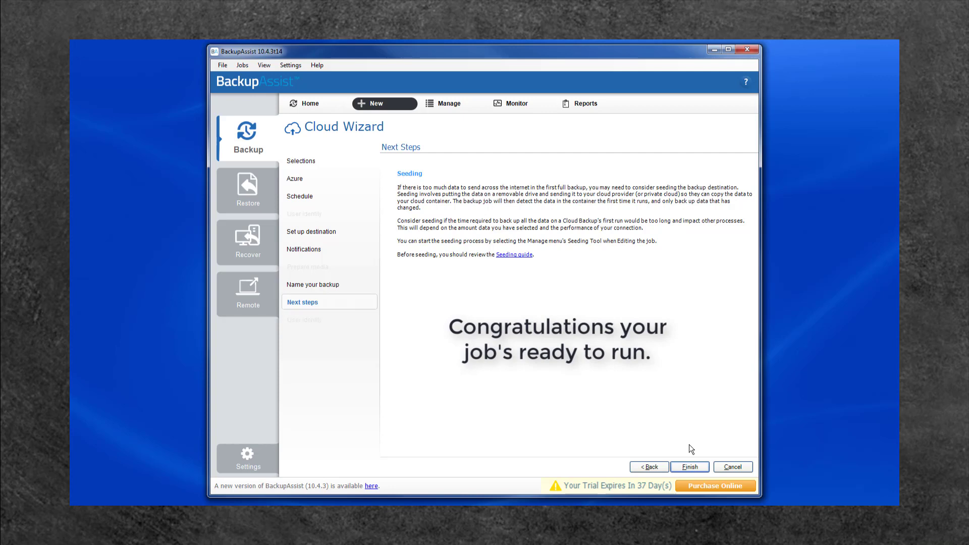
# Finish the Cloud Wizard so mainfileserver is listed with its next backup at 10:00 PM.
pyautogui.click(690, 466)
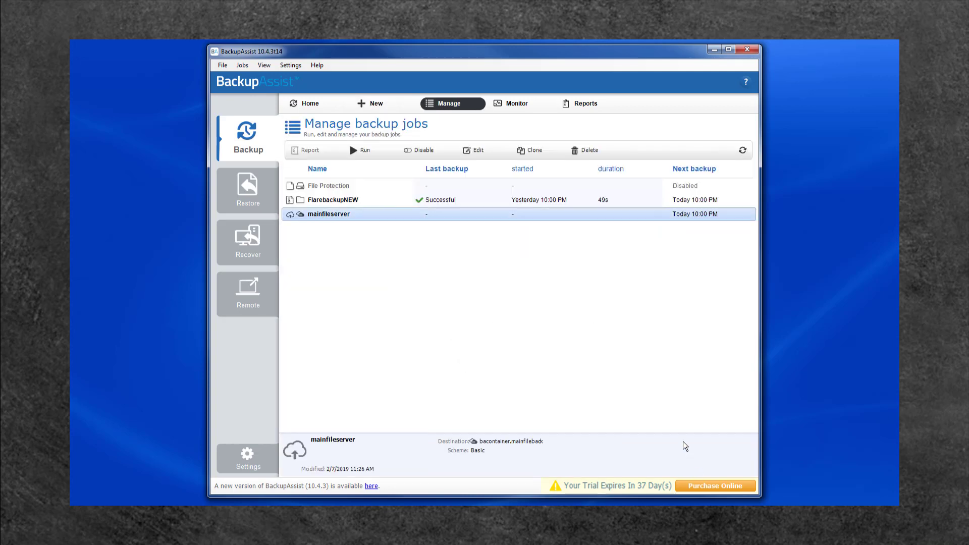